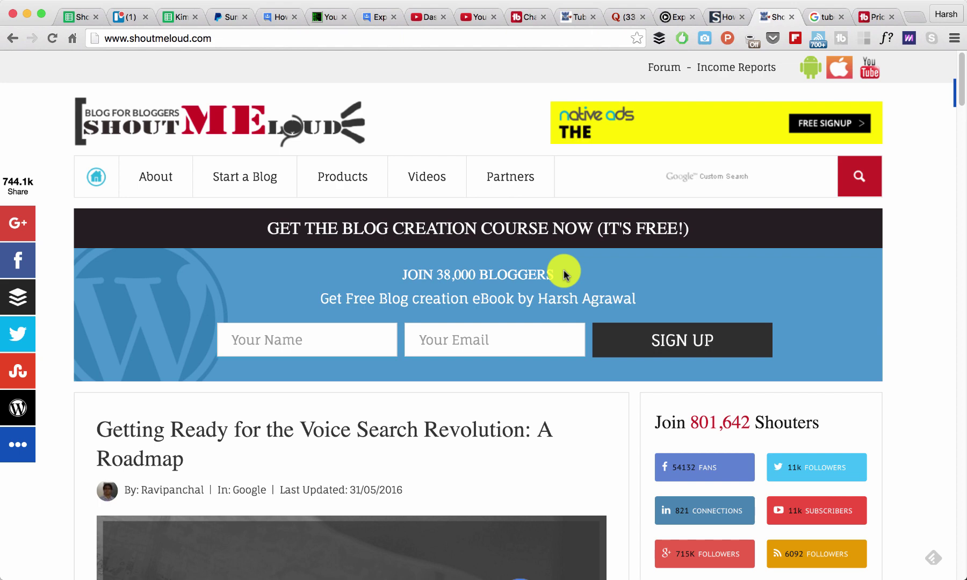
Switch to the ShivarWeb article on exporting YouTube video info and scroll to its setup steps
key("ctrl+shift+Tab")
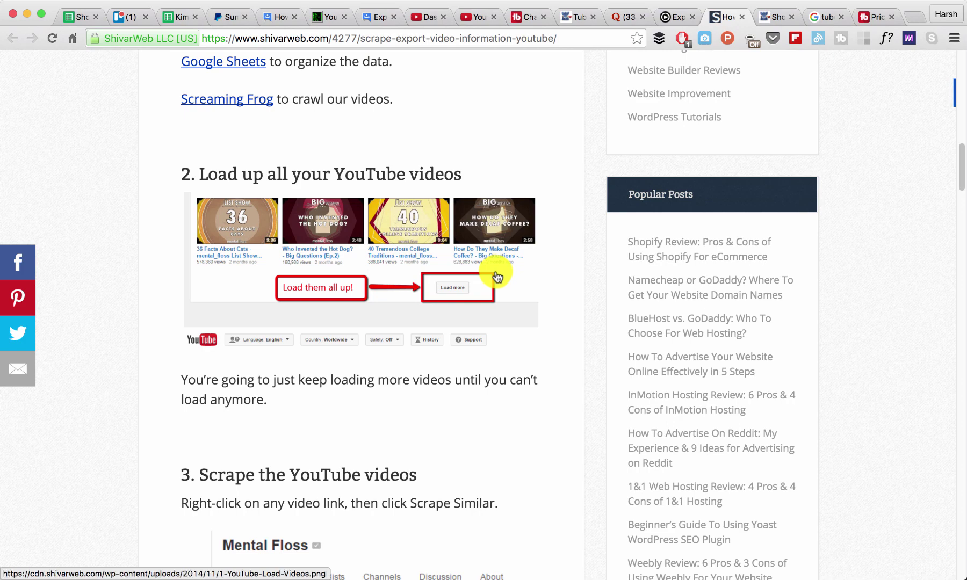
scroll(497, 275, "up", 15)
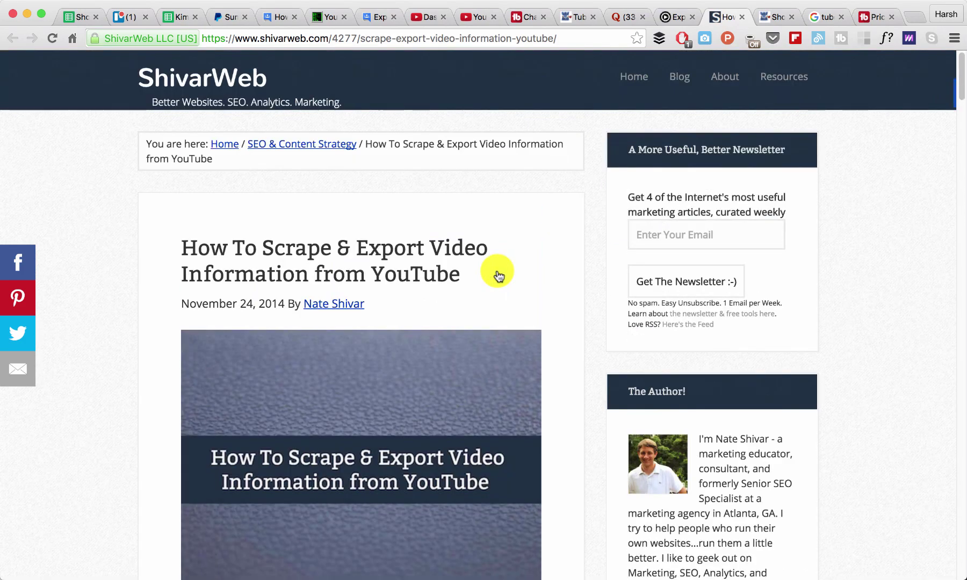
scroll(497, 274, "down", 10)
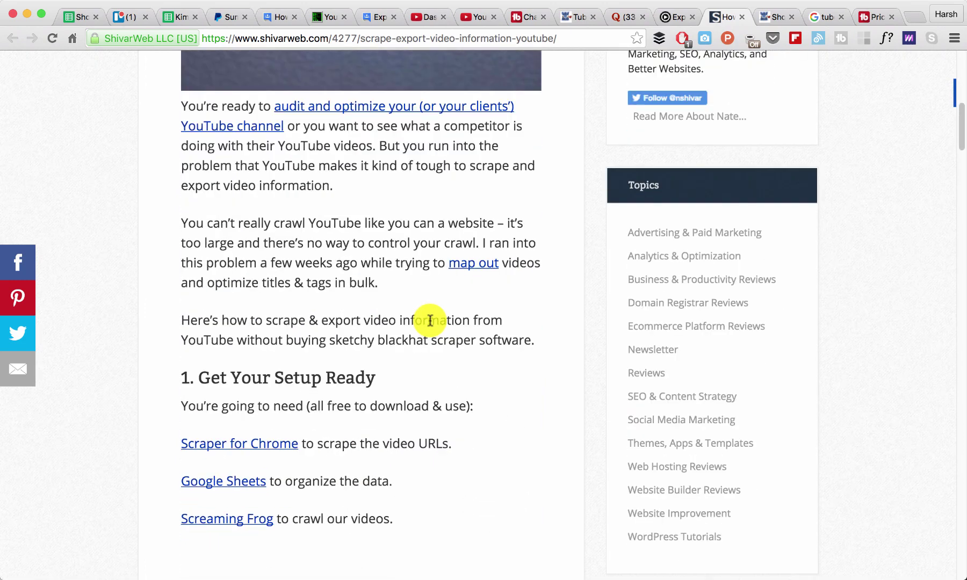
scroll(430, 321, "down", 4)
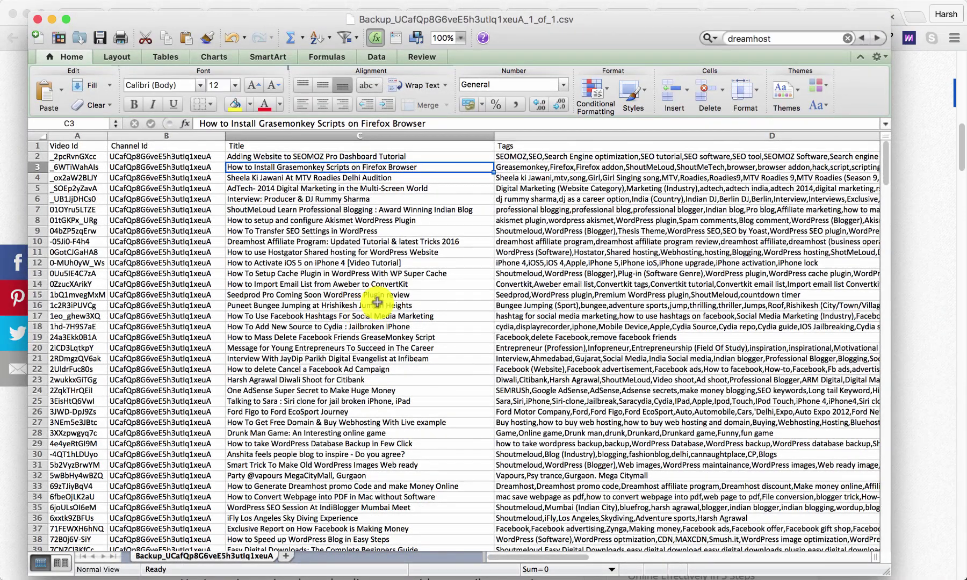
Inspect the videos' title, tags, description, privacy, category and thumbnail link cells in the backup CSV
left_click(381, 295)
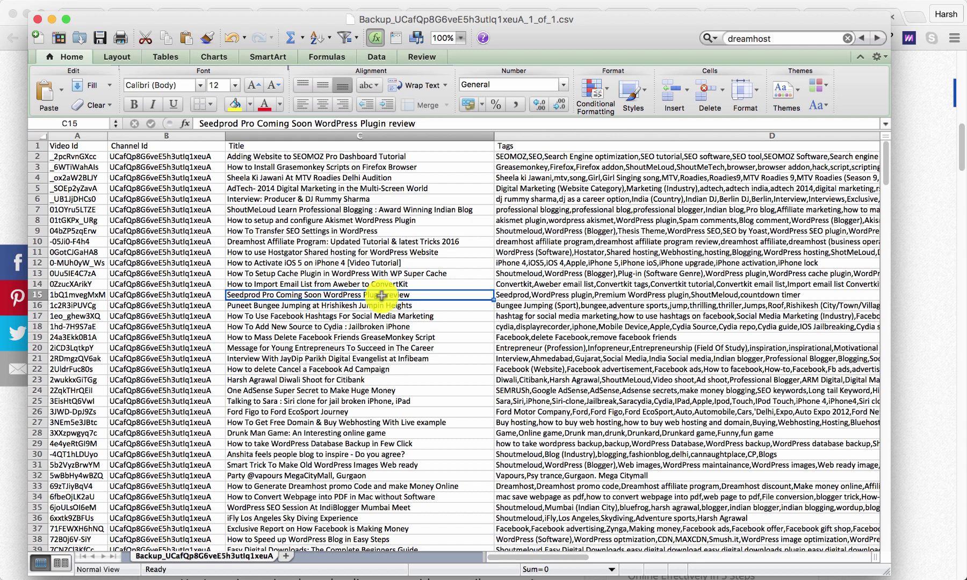
left_click(328, 162)
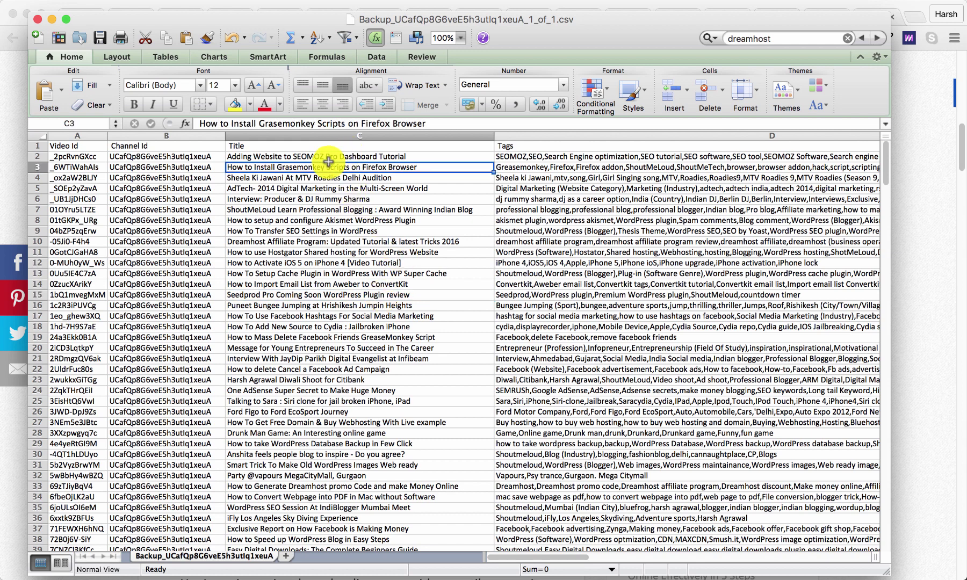
left_click(585, 158)
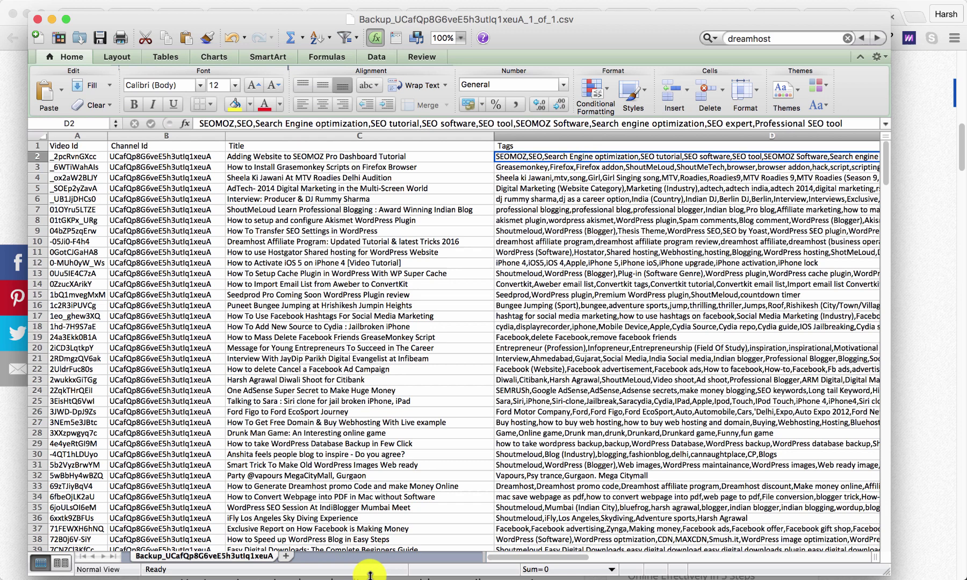
left_click(545, 557)
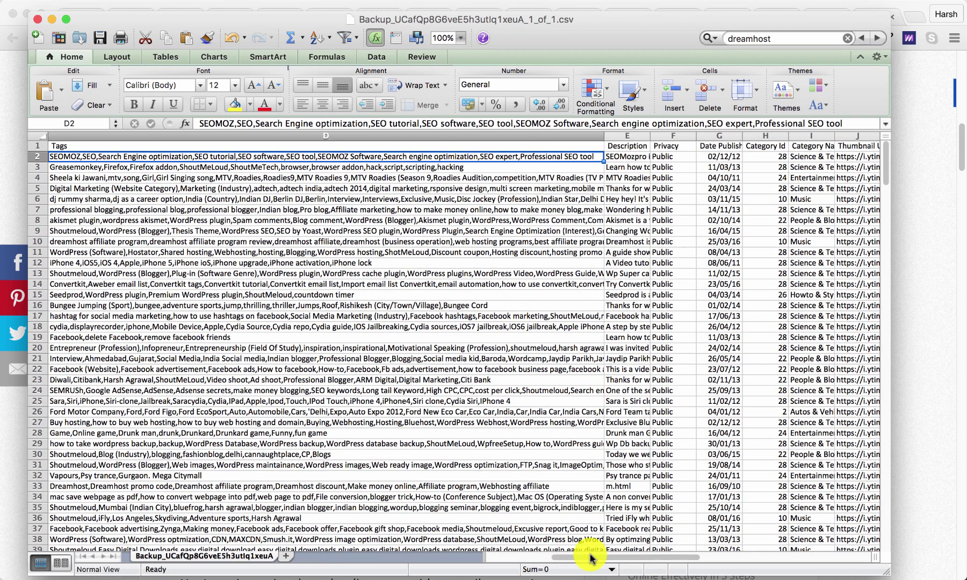
left_click(628, 156)
left_click(678, 156)
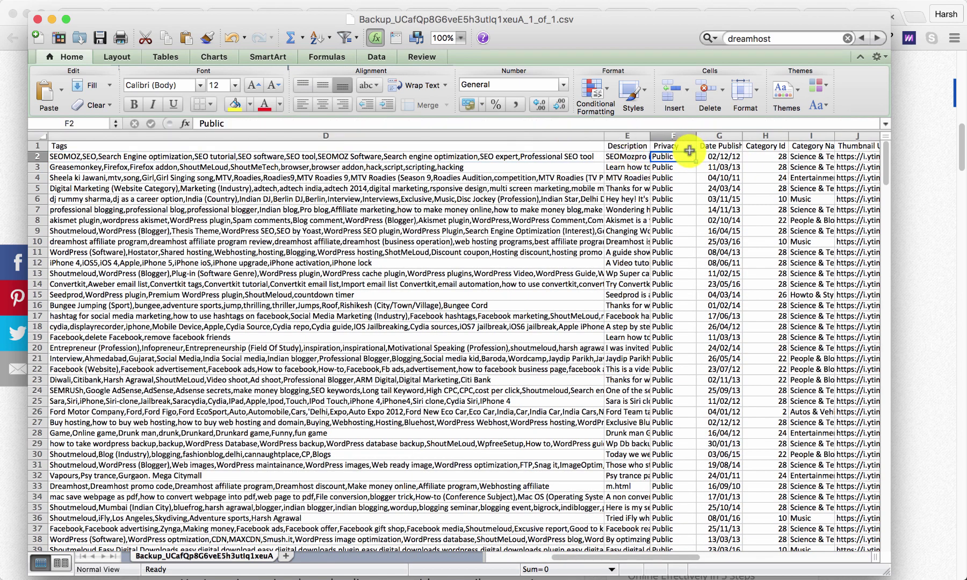
left_click(810, 167)
left_click(854, 156)
left_click(514, 562)
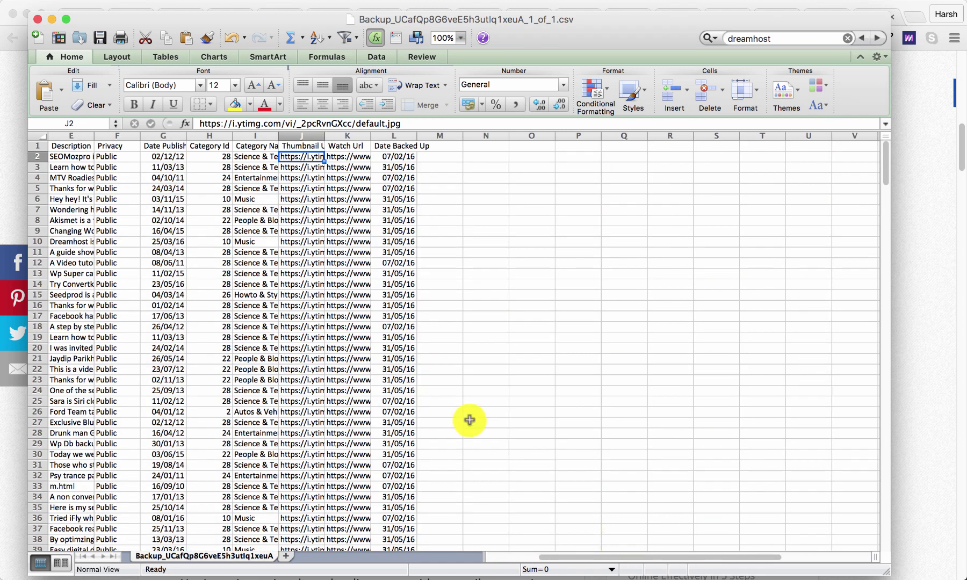
Autofit the Thumbnail Url column, then check the Music-category videos down to row 39
double_click(324, 136)
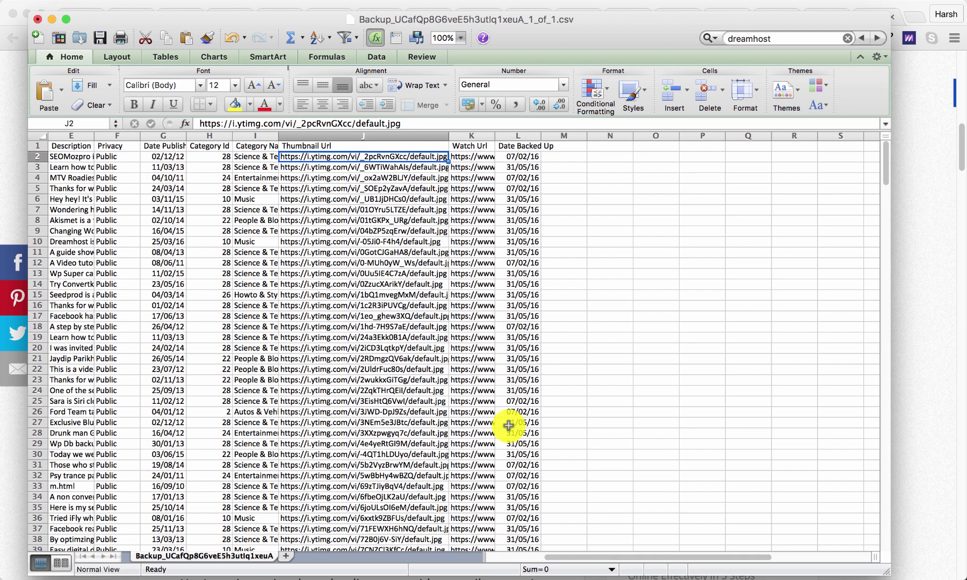
left_click(254, 196)
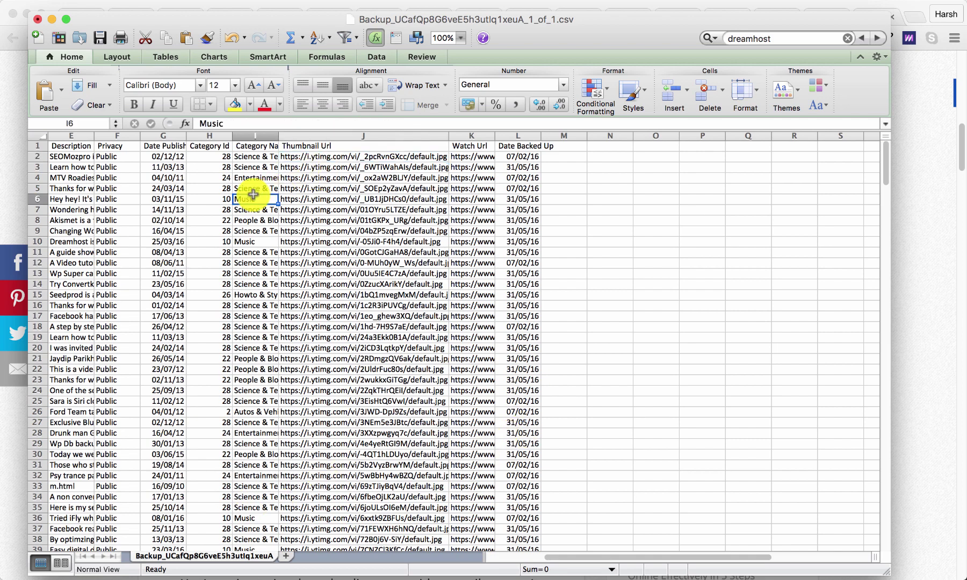
left_click(247, 242)
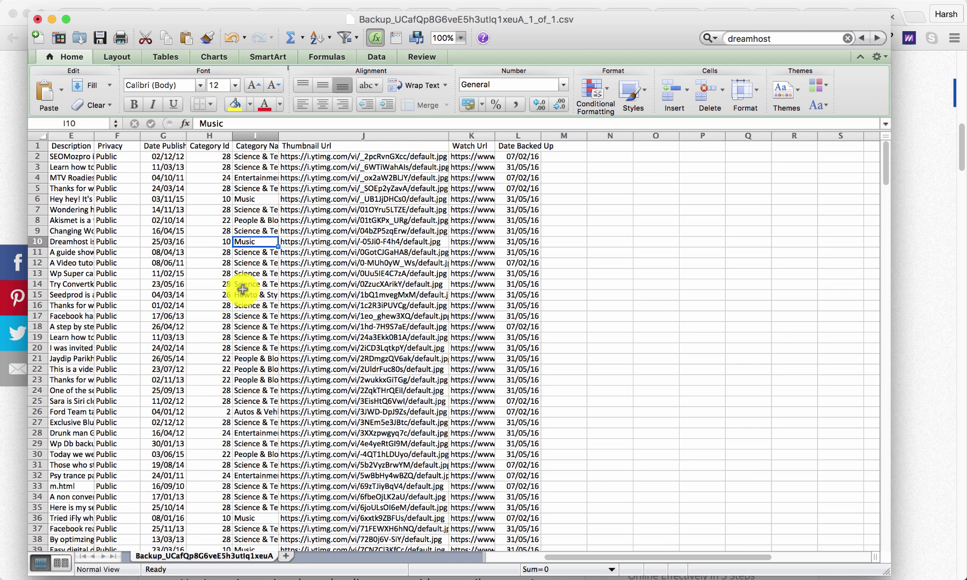
scroll(258, 430, "down", 3)
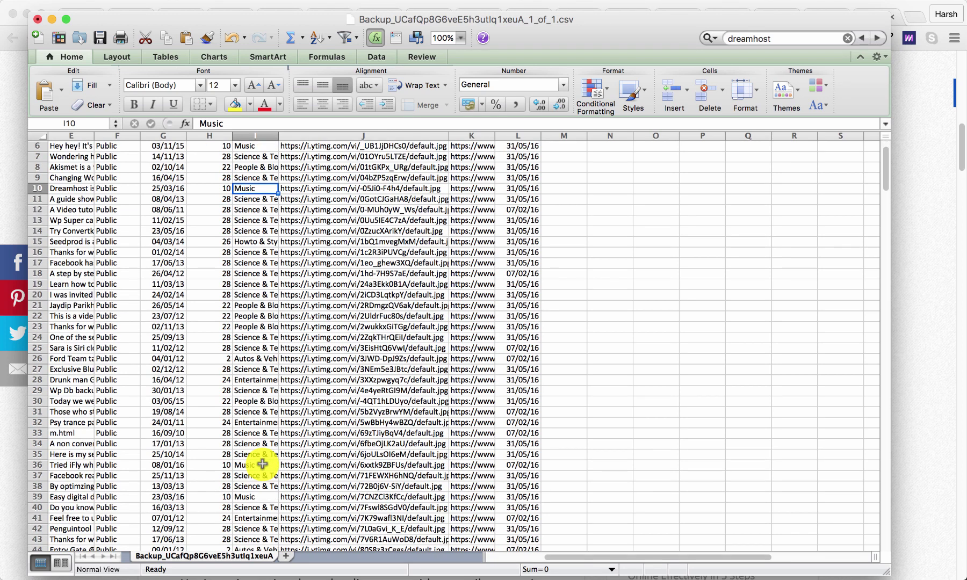
left_click(261, 496)
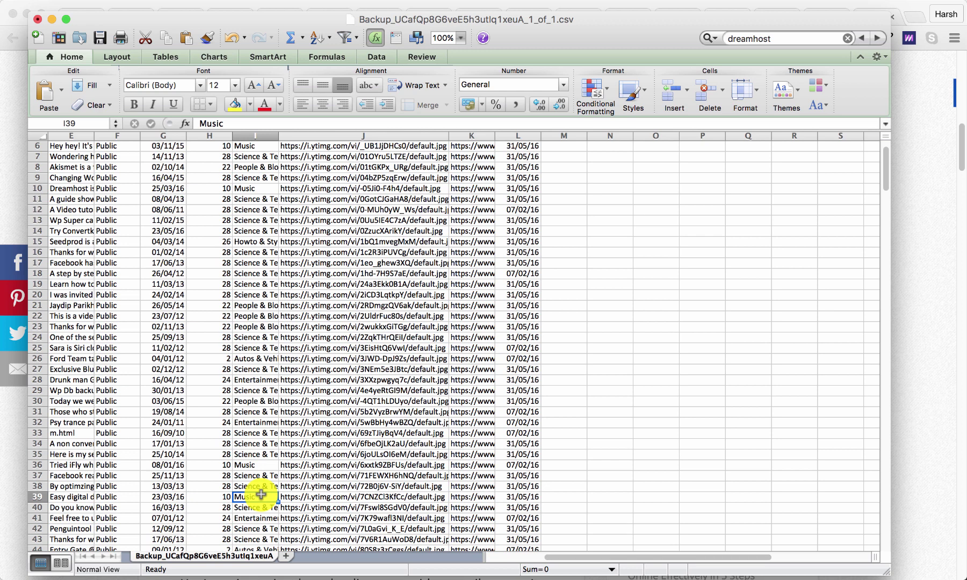
Leave the spreadsheet and open TubeBuddy's plan pricing comparison page
left_click(49, 19)
scroll(503, 155, "up", 3)
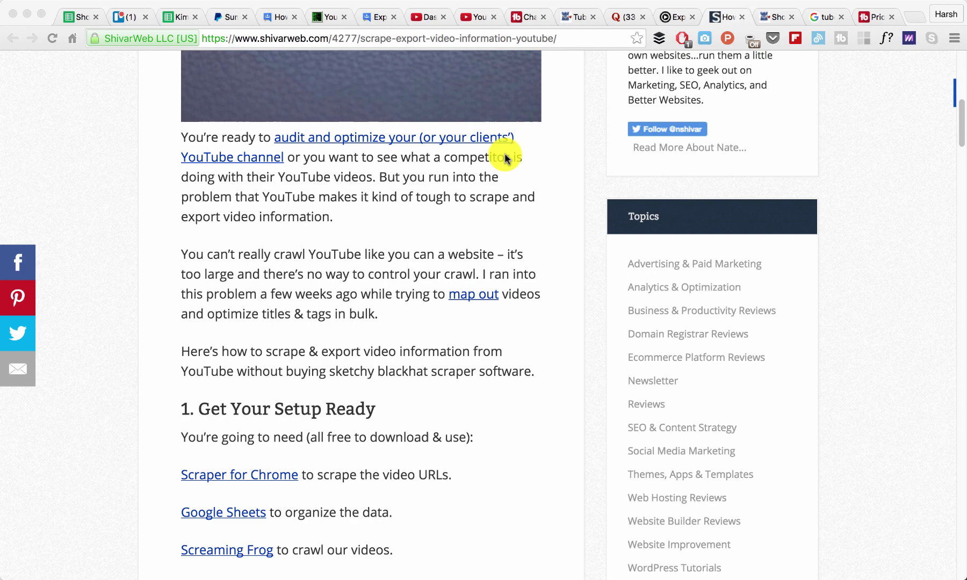
left_click(520, 17)
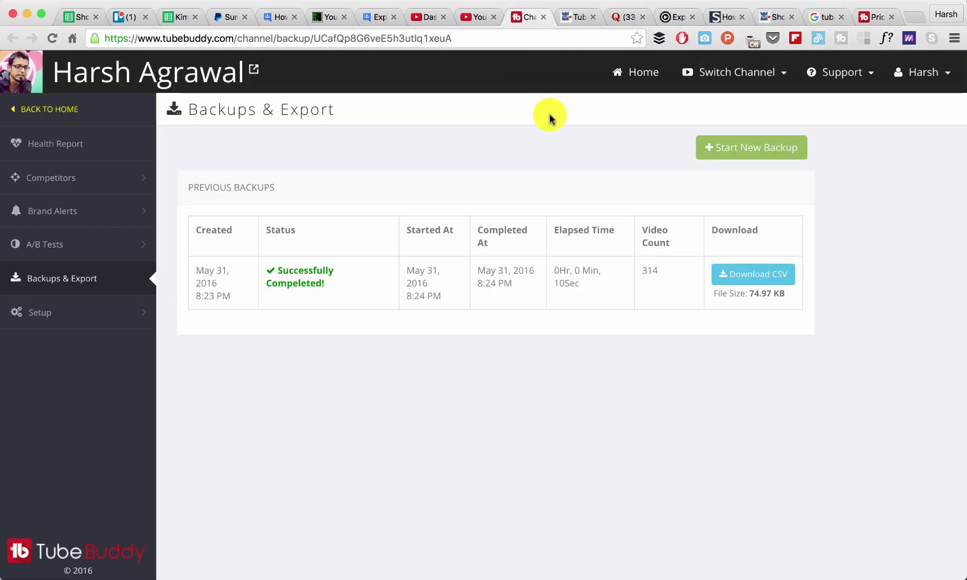
left_click(872, 17)
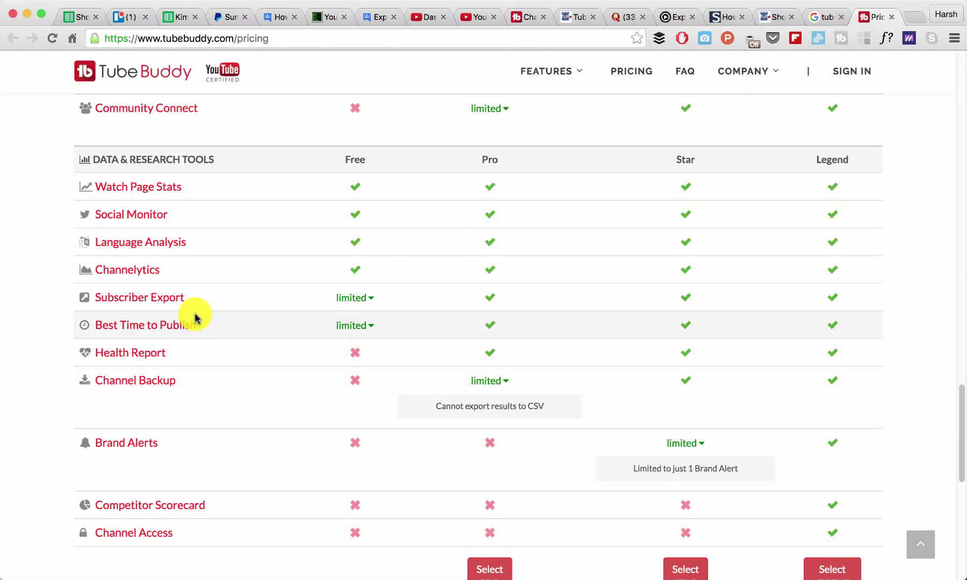
Find the Channel Backup row and expand Pro's note that it cannot export to CSV
scroll(195, 316, "up", 20)
scroll(195, 316, "down", 20)
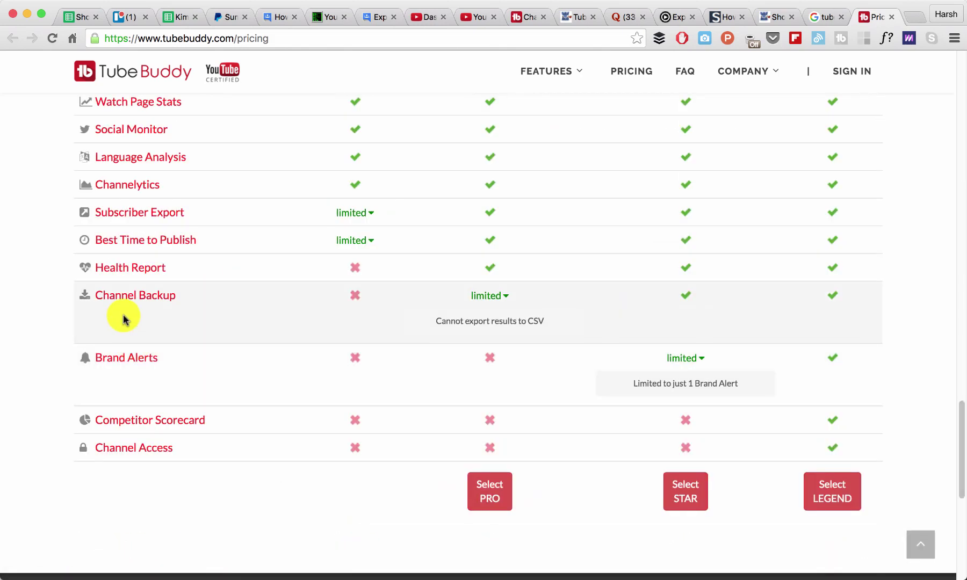
scroll(161, 258, "up", 1)
left_click_drag(188, 324, 93, 321)
left_click(474, 96)
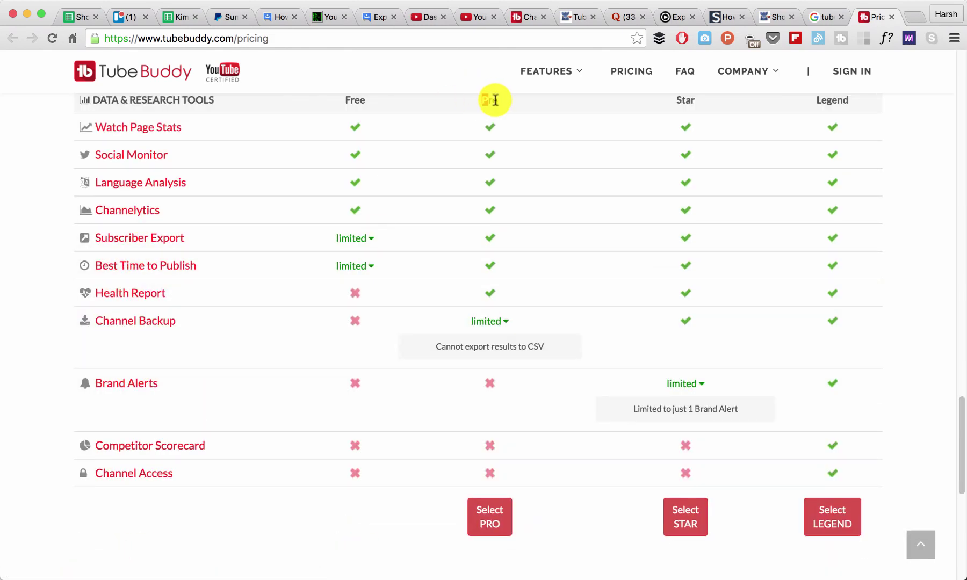
double_click(682, 101)
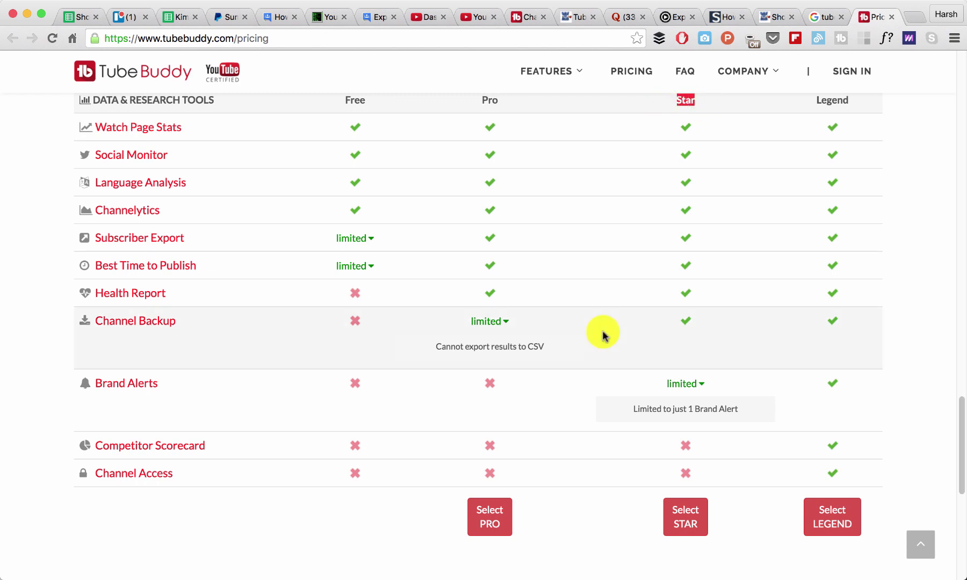
left_click_drag(556, 353, 438, 349)
left_click(432, 348)
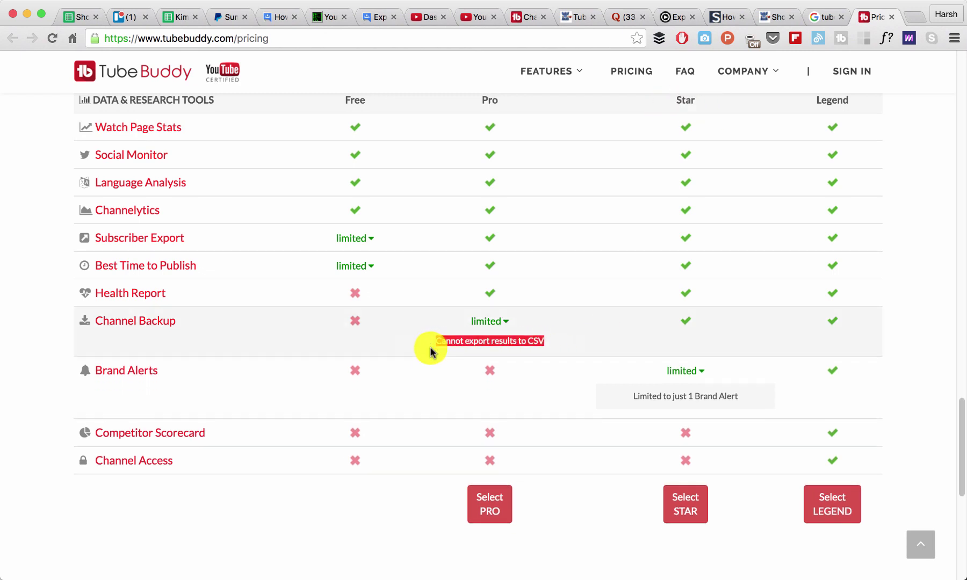
left_click(483, 323)
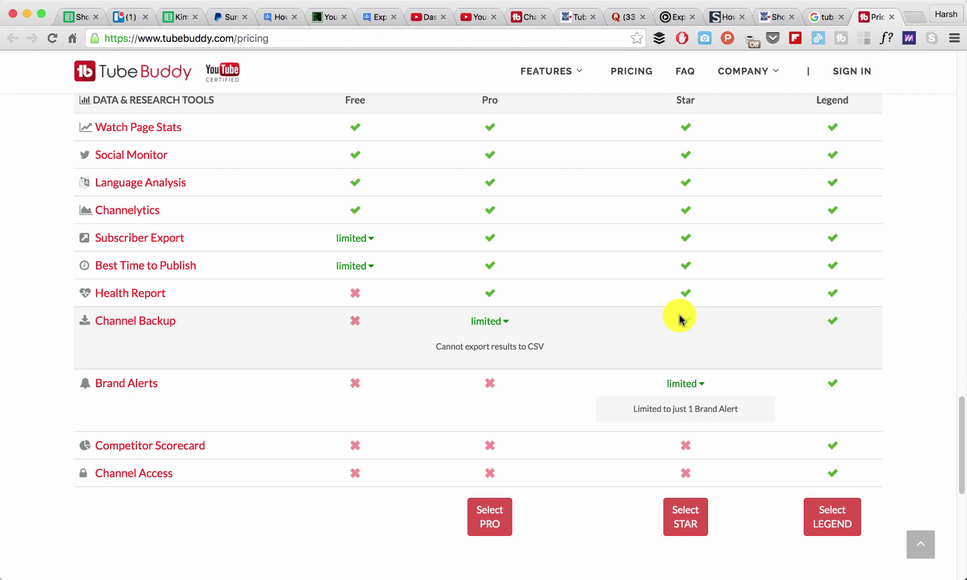
Return to the top of the pricing page showing Pro $9, Star $19 and Legend $39 plans
scroll(680, 318, "up", 3)
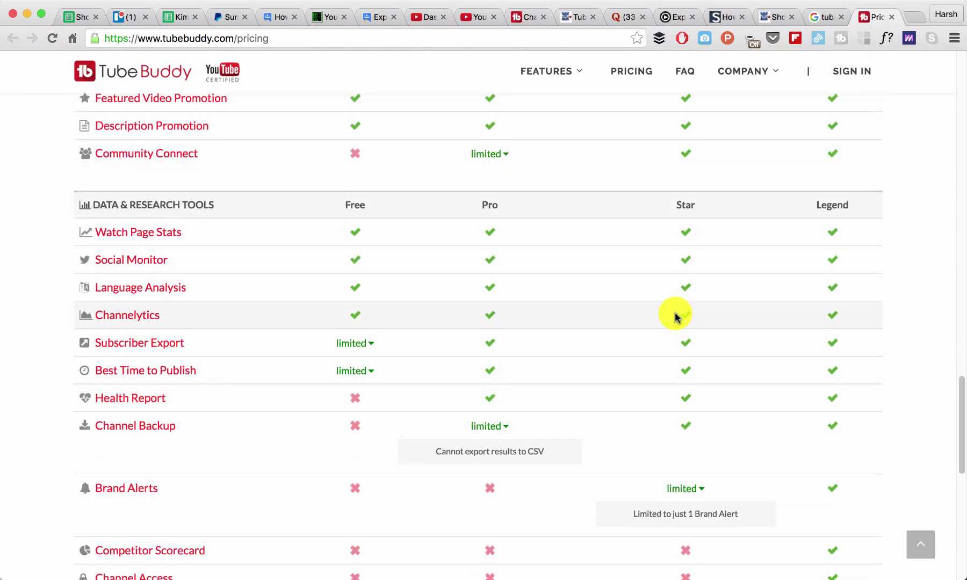
scroll(629, 290, "up", 10)
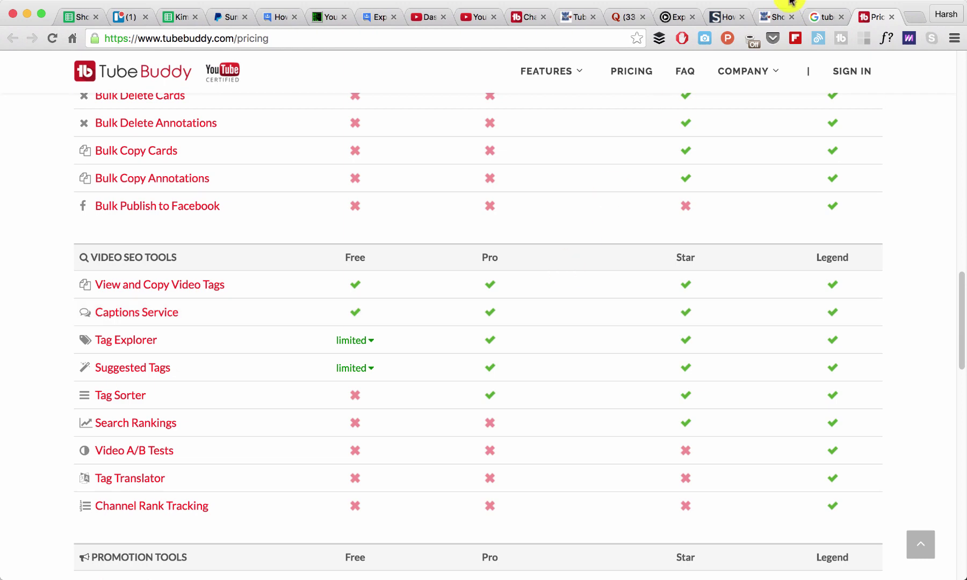
scroll(597, 168, "up", 20)
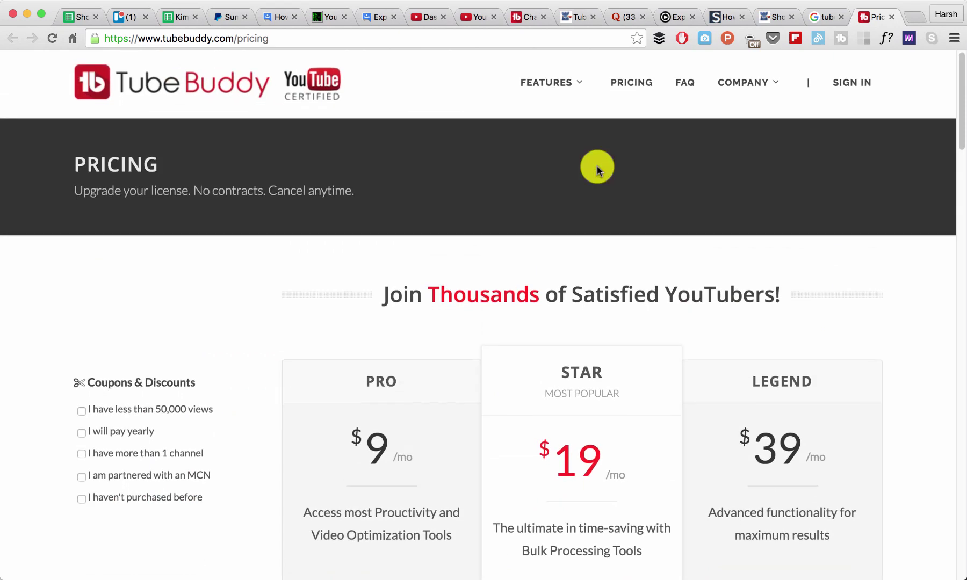
scroll(597, 166, "down", 5)
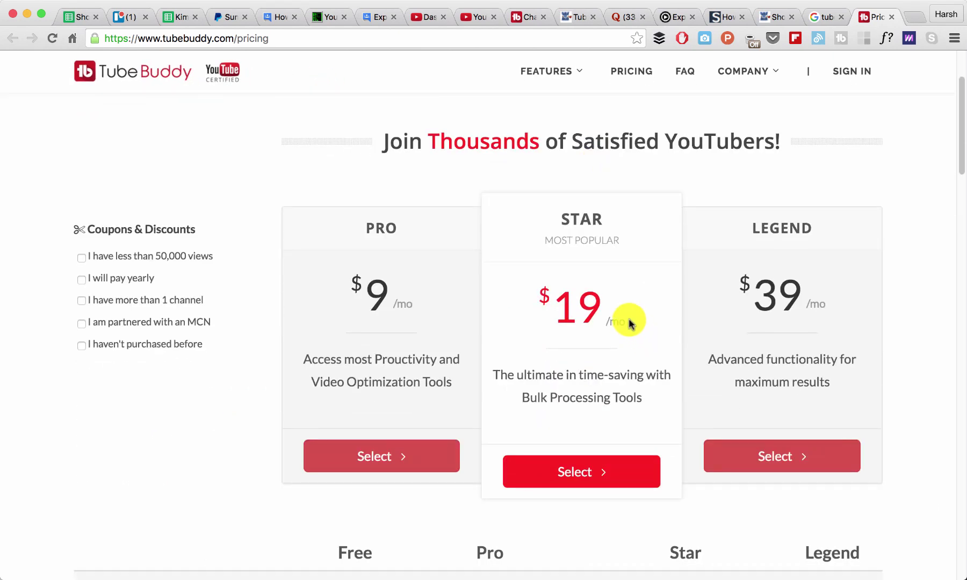
scroll(629, 320, "down", 4)
scroll(574, 158, "up", 8)
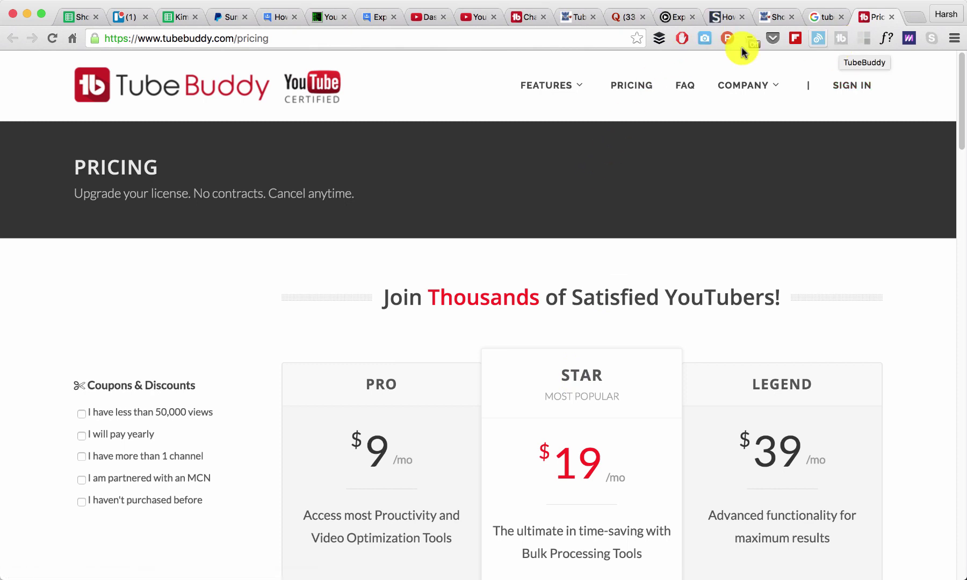
From the Creator Studio dashboard's TubeBuddy menu, open My Videos listing all 235 videos
left_click(424, 17)
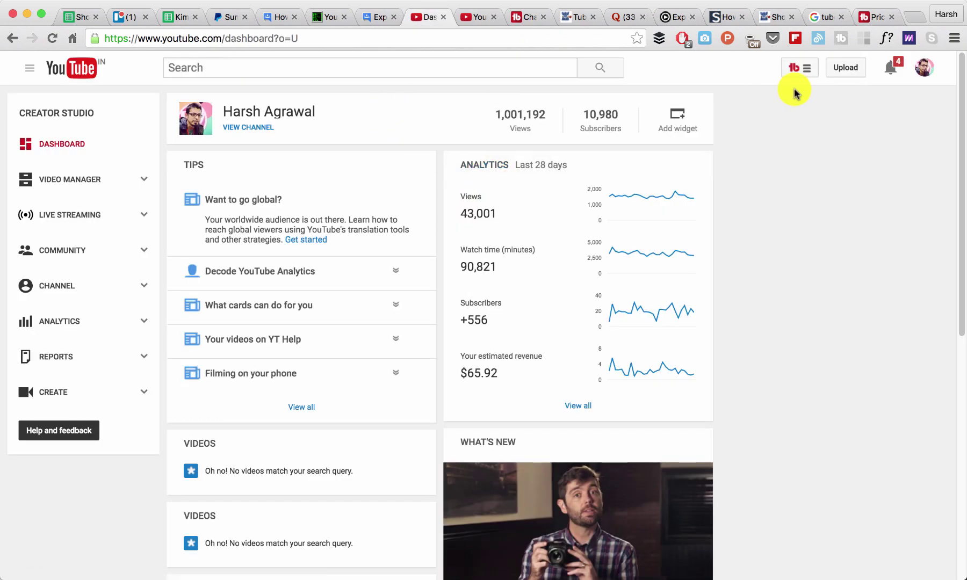
left_click(800, 72)
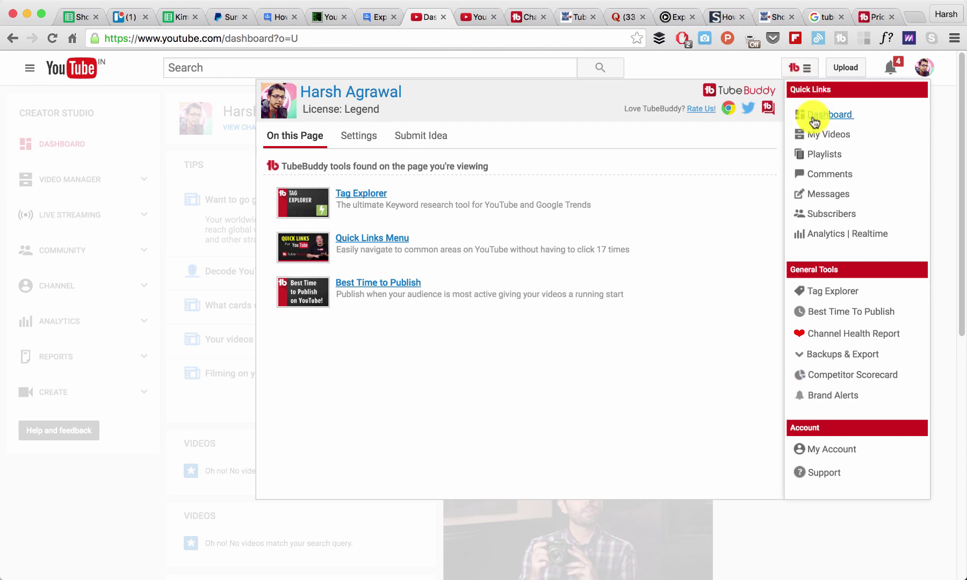
left_click(816, 134)
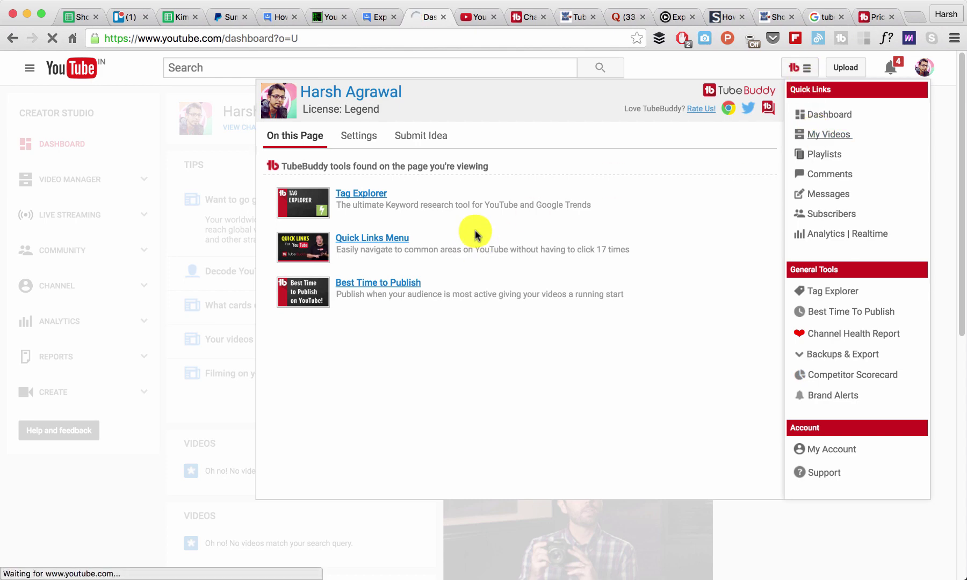
scroll(367, 180, "down", 5)
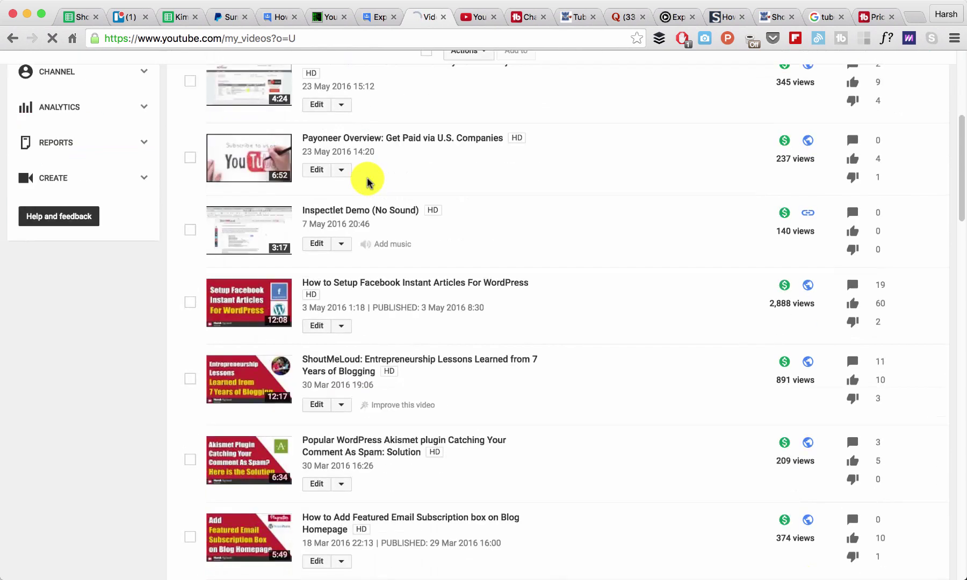
scroll(367, 180, "up", 5)
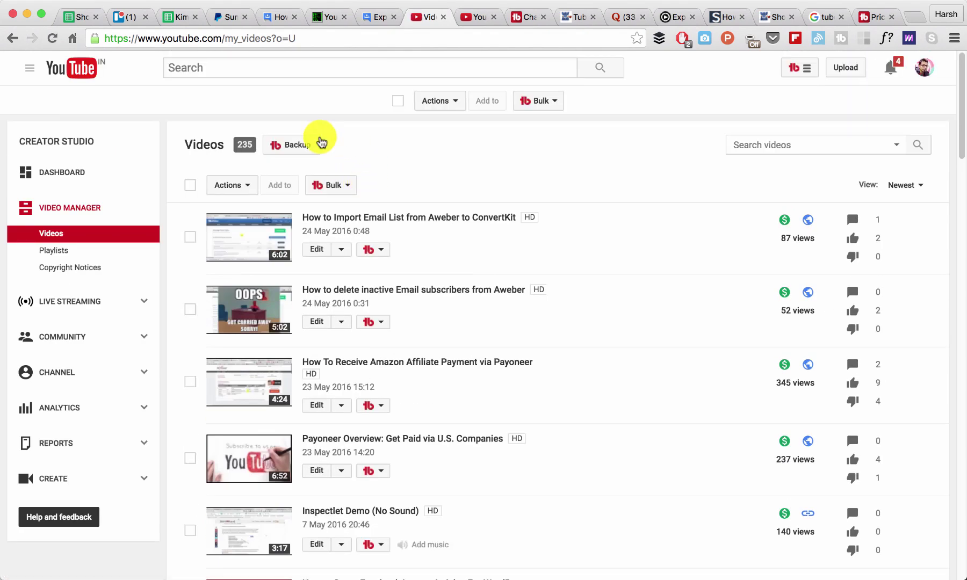
Start a Channel Backup of all videos and confirm the Jun 1, 2016 backup is queued
left_click(297, 146)
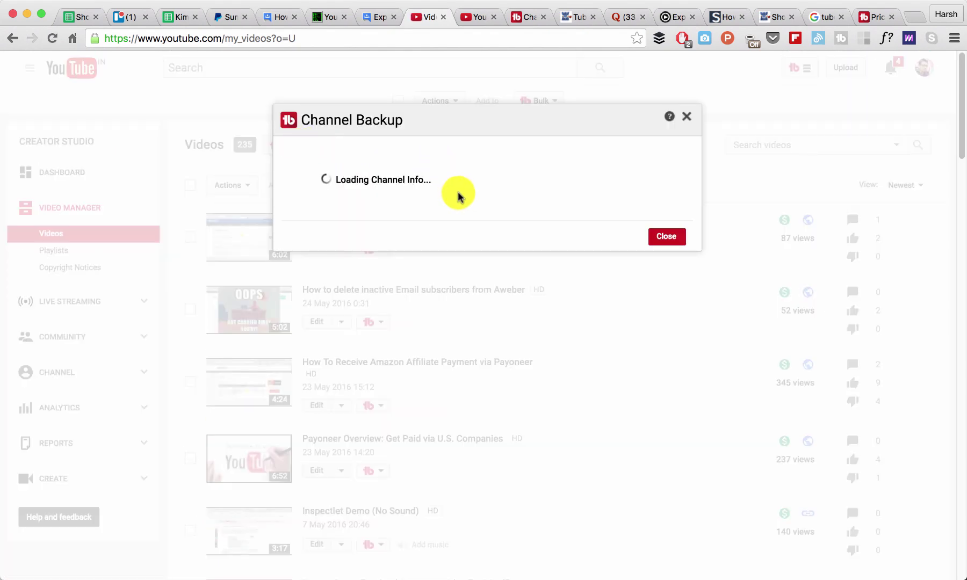
left_click(613, 229)
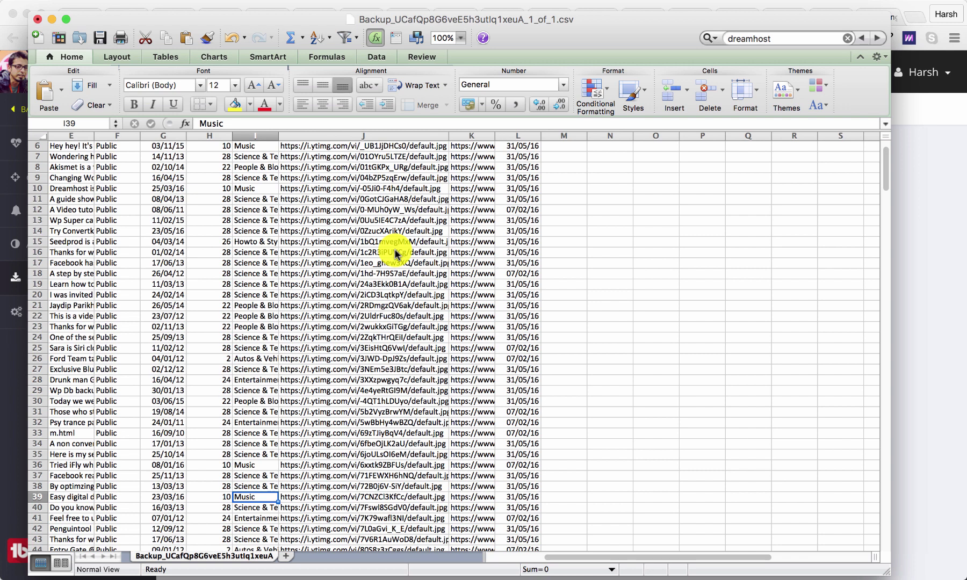
left_click(16, 426)
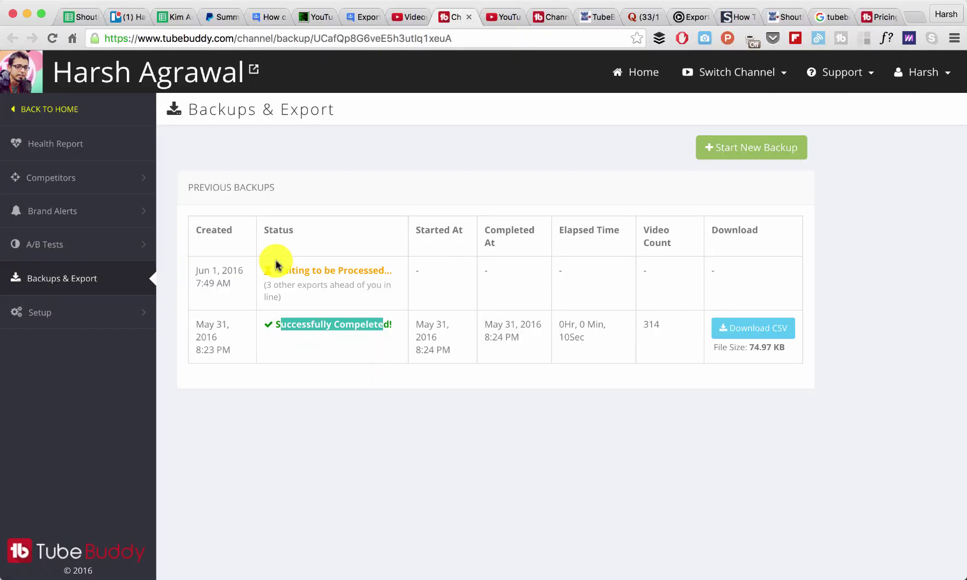
Scroll the ShoutMeLoud coupon article down to the 25% discount code ShoutBuddy and select it
left_click(591, 17)
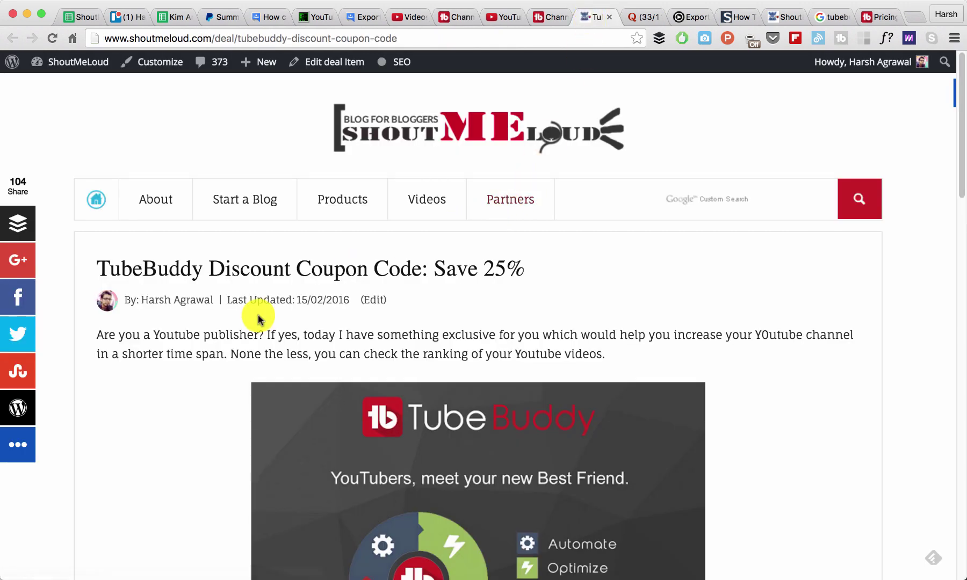
scroll(259, 317, "down", 6)
scroll(259, 318, "down", 15)
left_click_drag(404, 233, 471, 231)
left_click(443, 249)
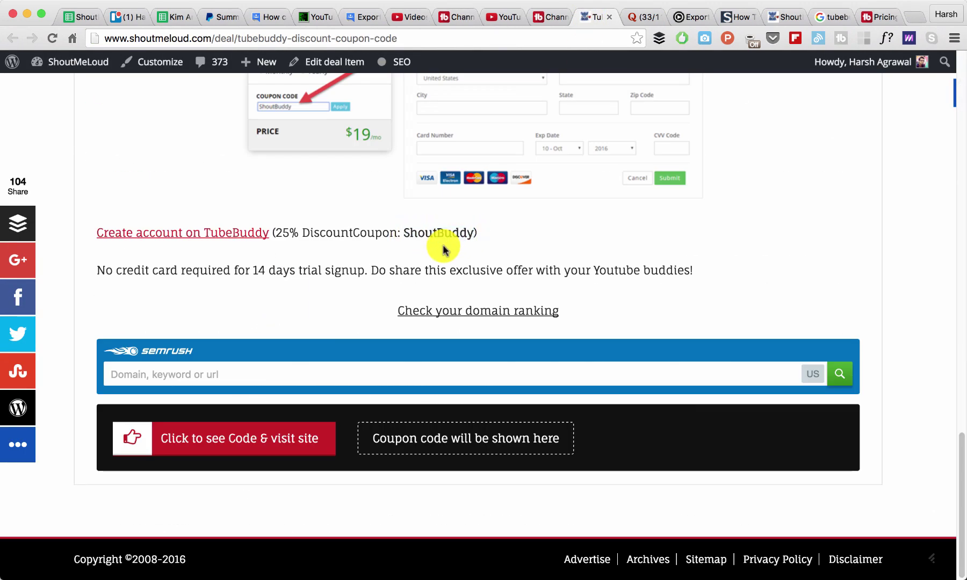